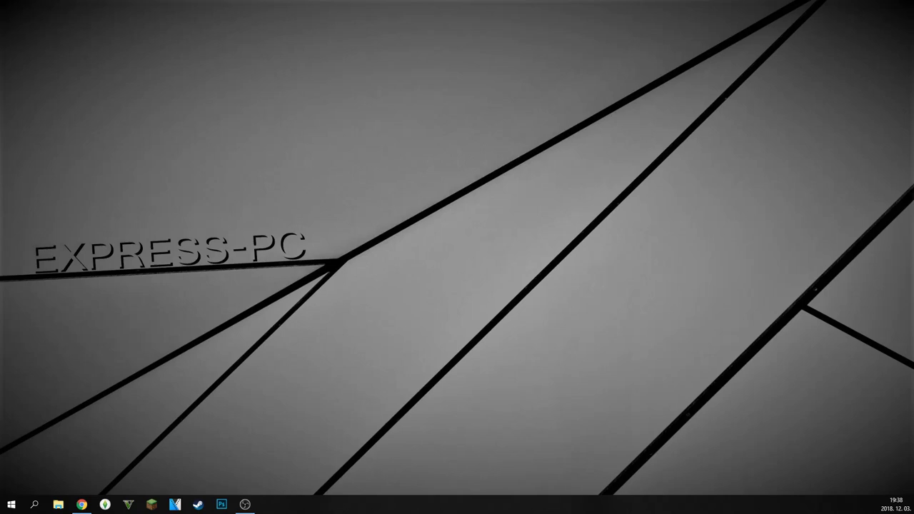
Close the WinRAR download tab, leaving only the MEGA page for Adobe After Effects 2018.rar
{"action": "left_click_drag", "start_coordinate": [317, 204], "coordinate": [23, 286]}
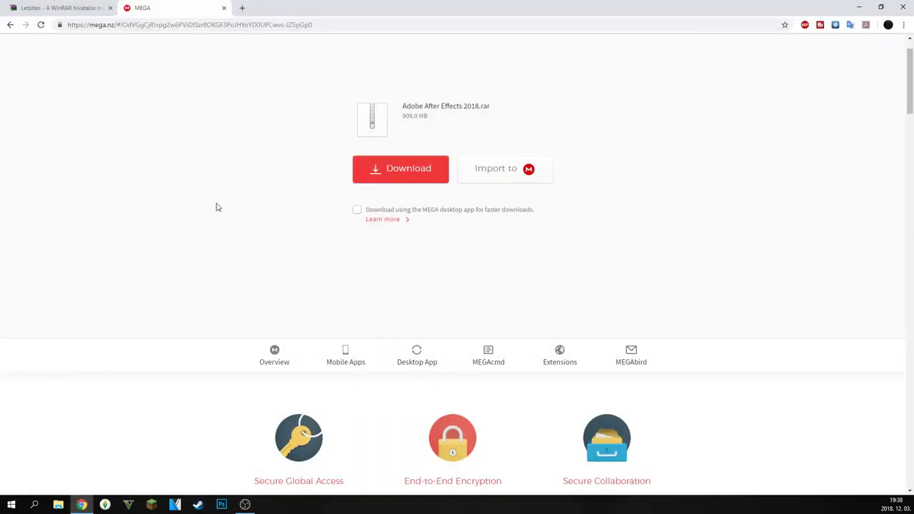
{"action": "left_click", "coordinate": [63, 5]}
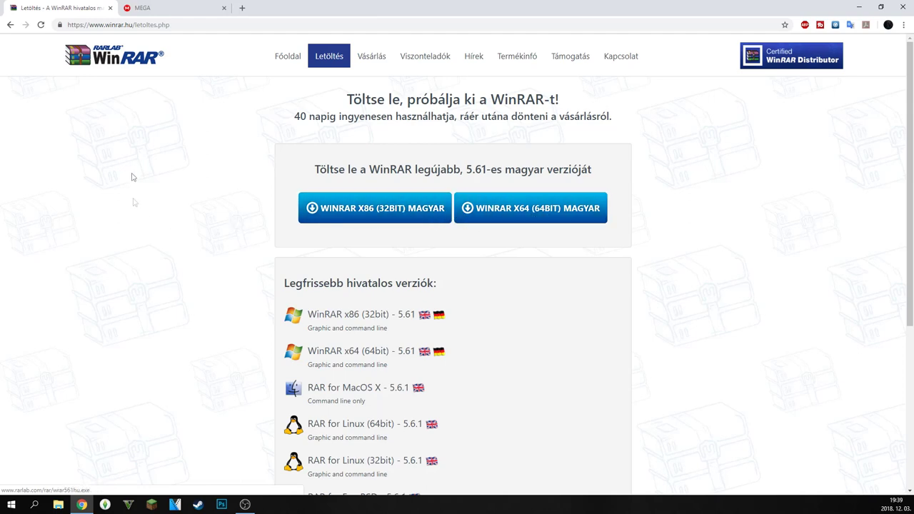
{"action": "left_click", "coordinate": [110, 8]}
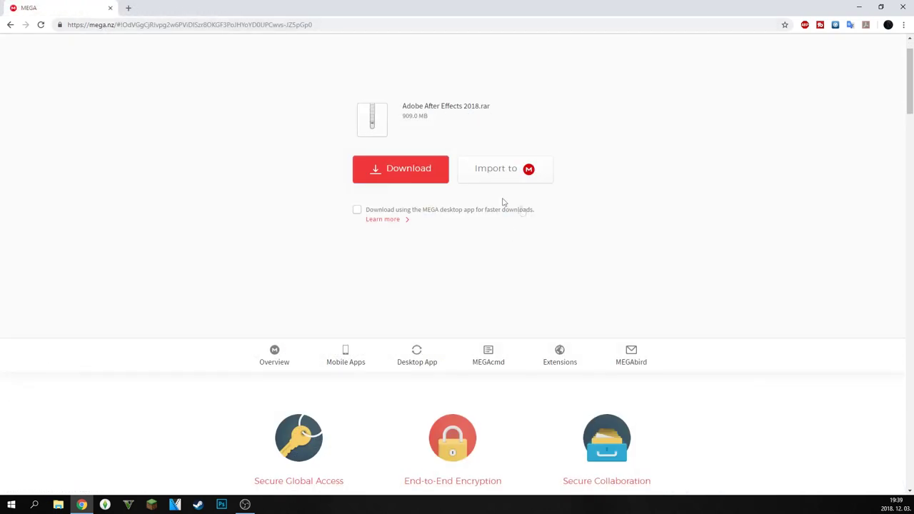
Download Adobe After Effects 2018.rar, pause it at 110 of 909 MB, and leave Chrome
{"action": "left_click", "coordinate": [396, 171]}
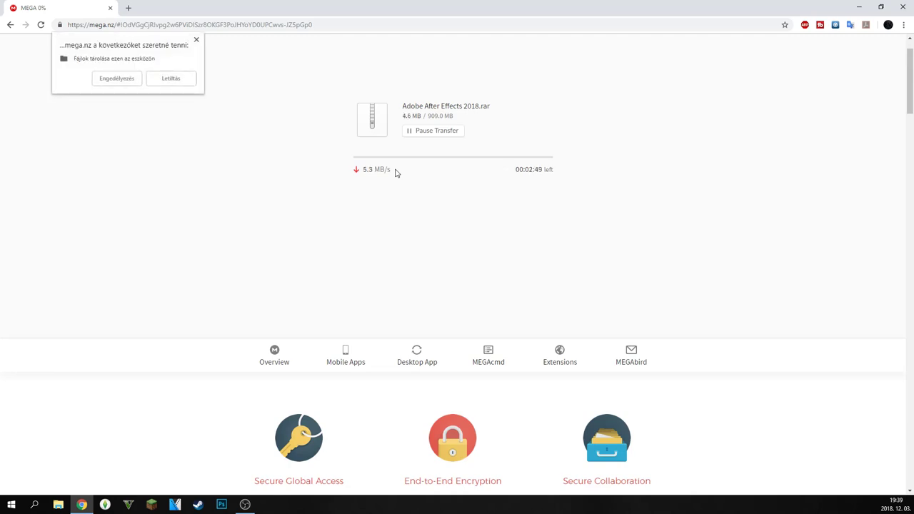
{"action": "left_click", "coordinate": [116, 79]}
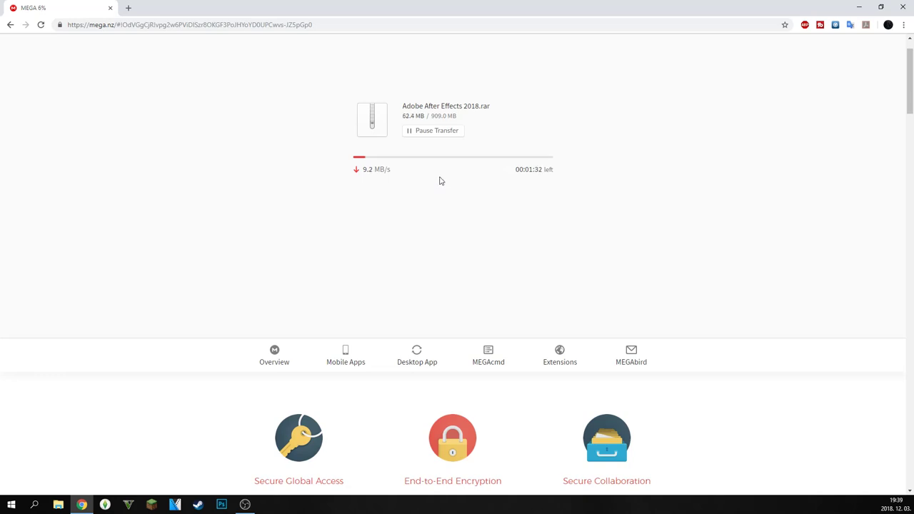
{"action": "left_click", "coordinate": [433, 138]}
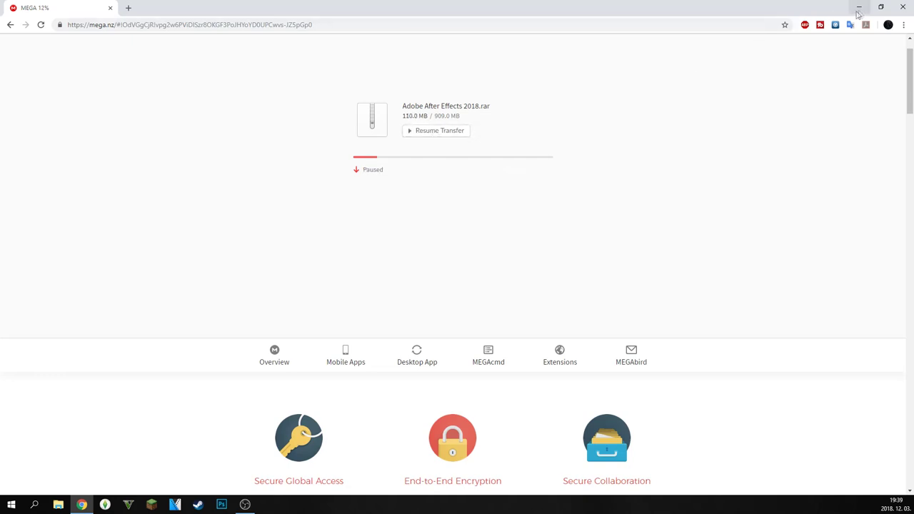
{"action": "left_click", "coordinate": [903, 7]}
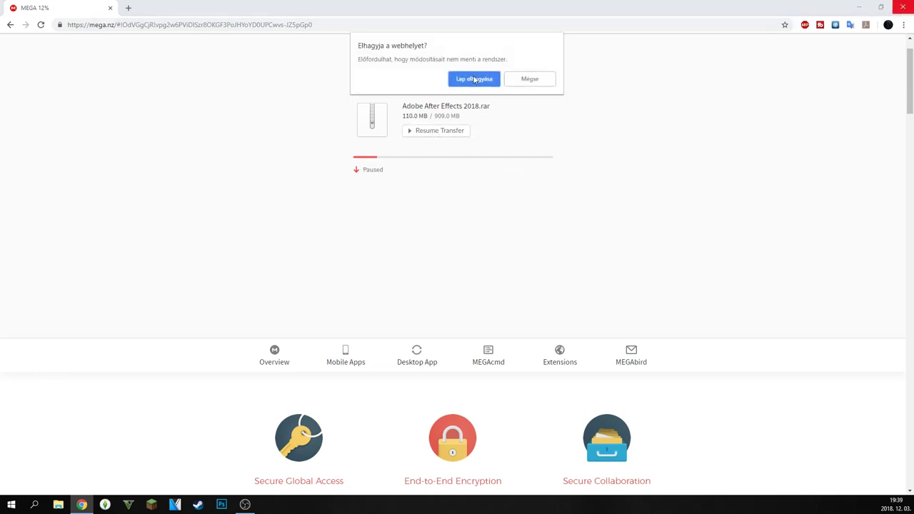
{"action": "left_click", "coordinate": [474, 79]}
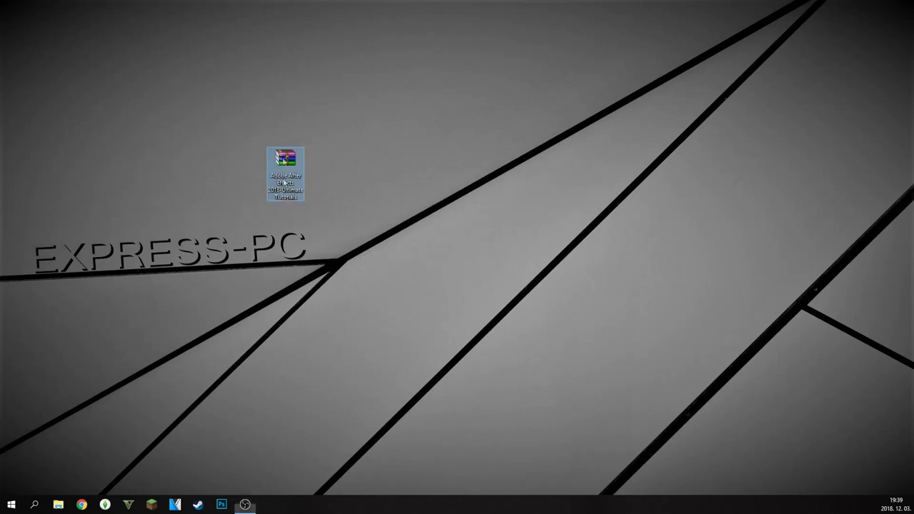
{"action": "left_click_drag", "start_coordinate": [352, 196], "coordinate": [265, 142]}
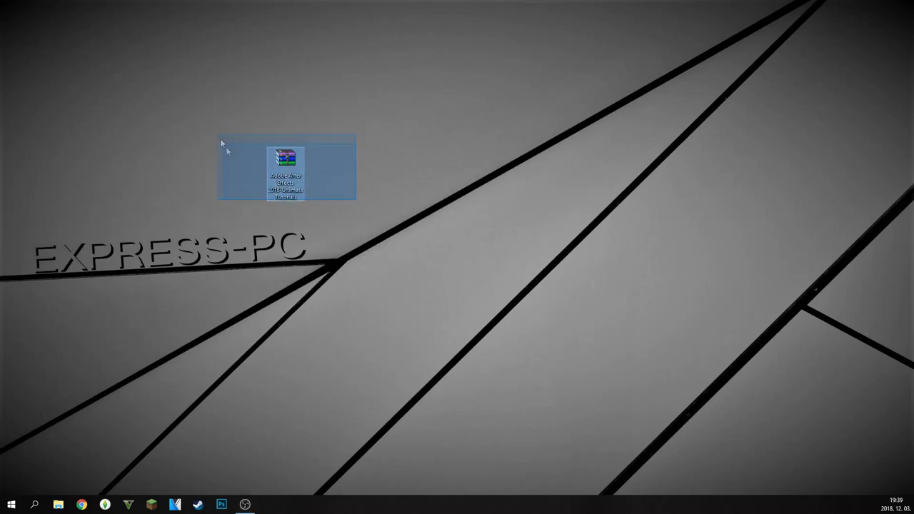
{"action": "double_click", "coordinate": [280, 156]}
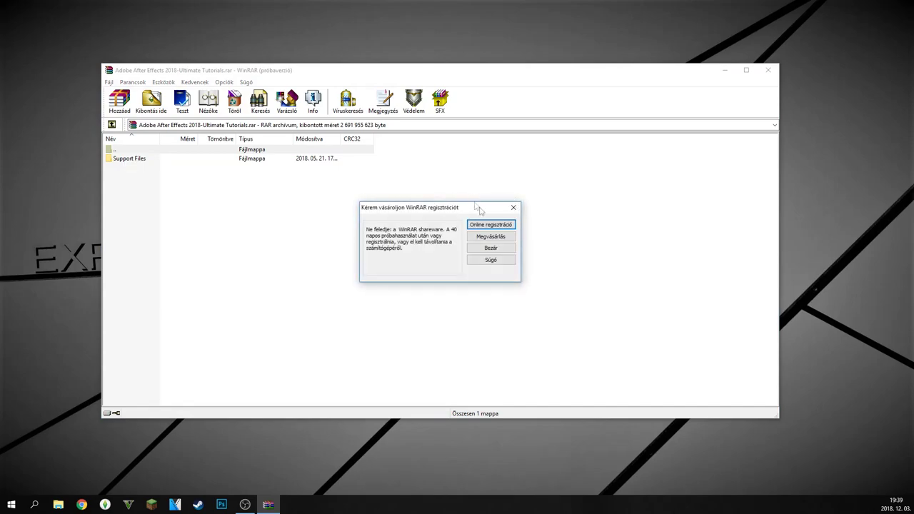
{"action": "left_click", "coordinate": [514, 208]}
{"action": "double_click", "coordinate": [135, 158]}
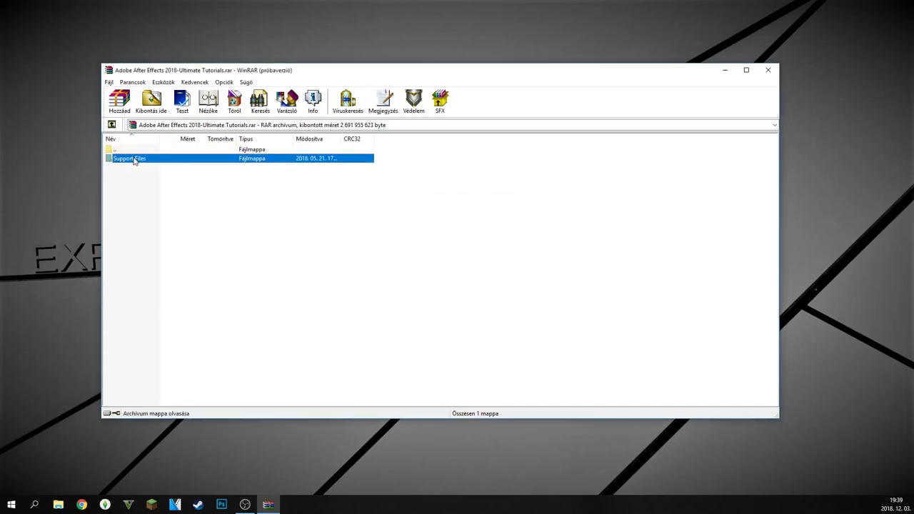
{"action": "scroll", "coordinate": [164, 225], "scroll_direction": "down", "scroll_amount": 10}
{"action": "scroll", "coordinate": [149, 254], "scroll_direction": "up", "scroll_amount": 15}
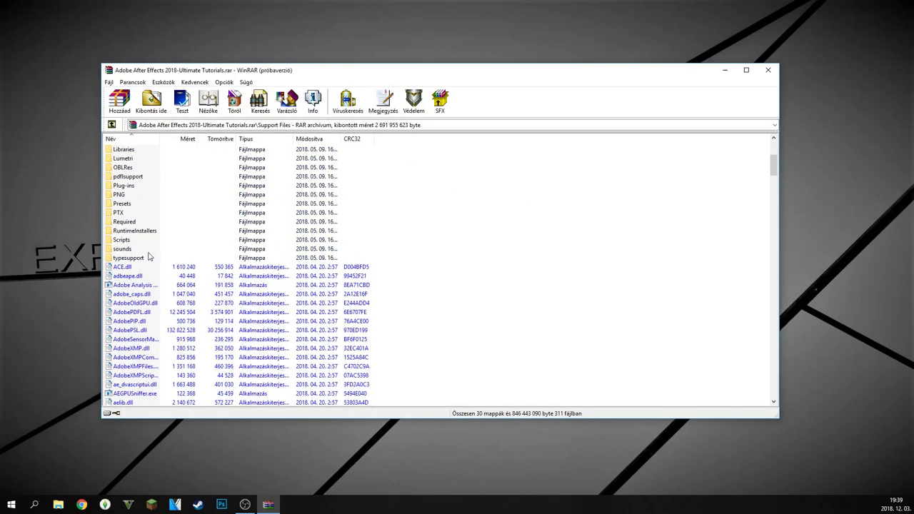
{"action": "left_click", "coordinate": [767, 72]}
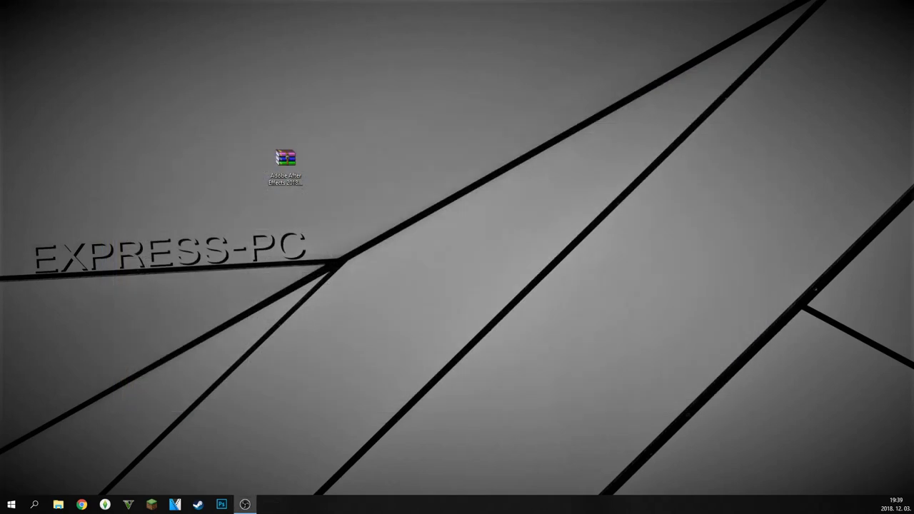
Open Ez a gép in a new File Explorer window and move it right
{"action": "key", "text": "super+e"}
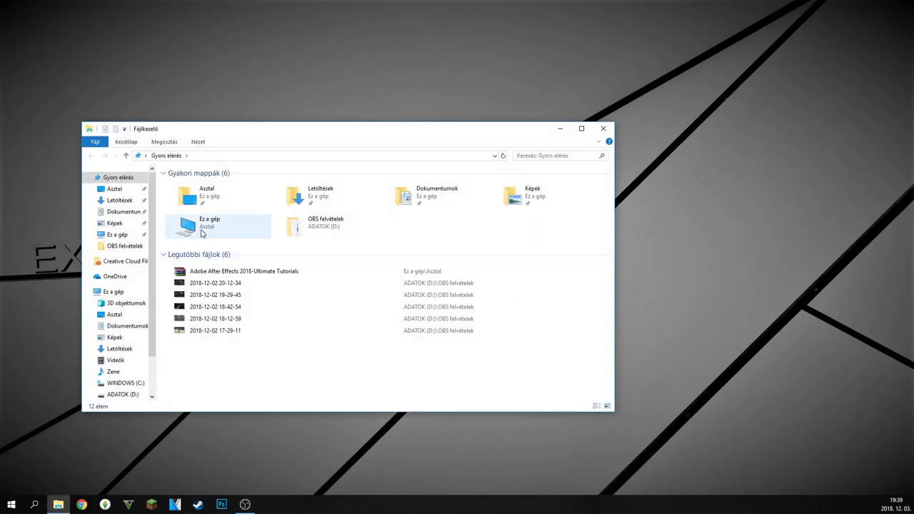
{"action": "double_click", "coordinate": [202, 233]}
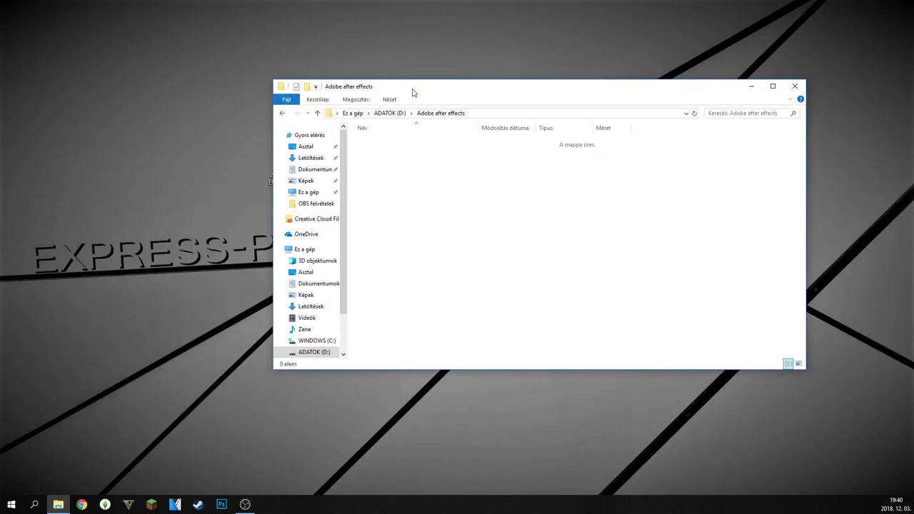
{"action": "left_click_drag", "start_coordinate": [413, 91], "coordinate": [492, 82]}
Reopen the After Effects archive from the desktop in WinRAR, docked on the left
{"action": "mouse_move", "coordinate": [286, 160]}
{"action": "left_mouse_down"}
{"action": "mouse_move", "coordinate": [497, 180]}
{"action": "mouse_move", "coordinate": [494, 137]}
{"action": "mouse_move", "coordinate": [280, 135]}
{"action": "left_mouse_up"}
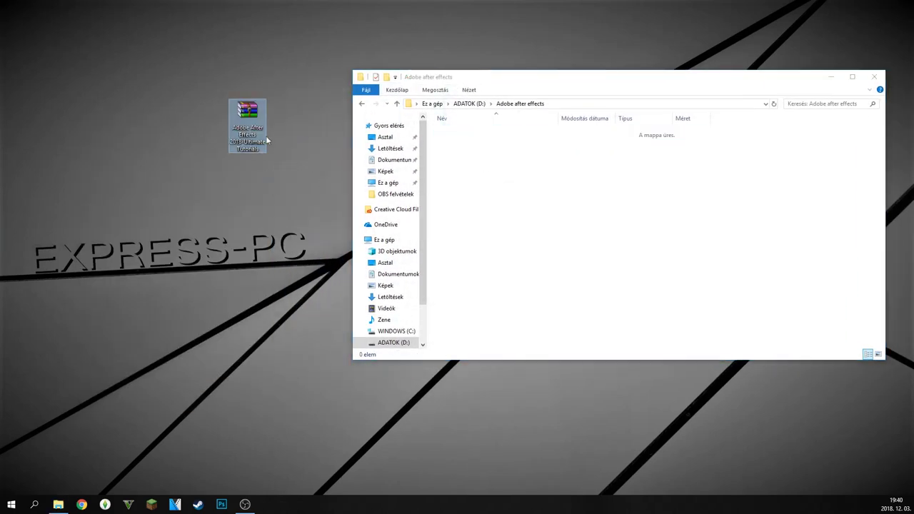
{"action": "double_click", "coordinate": [255, 125]}
{"action": "left_click_drag", "start_coordinate": [367, 76], "coordinate": [4, 100]}
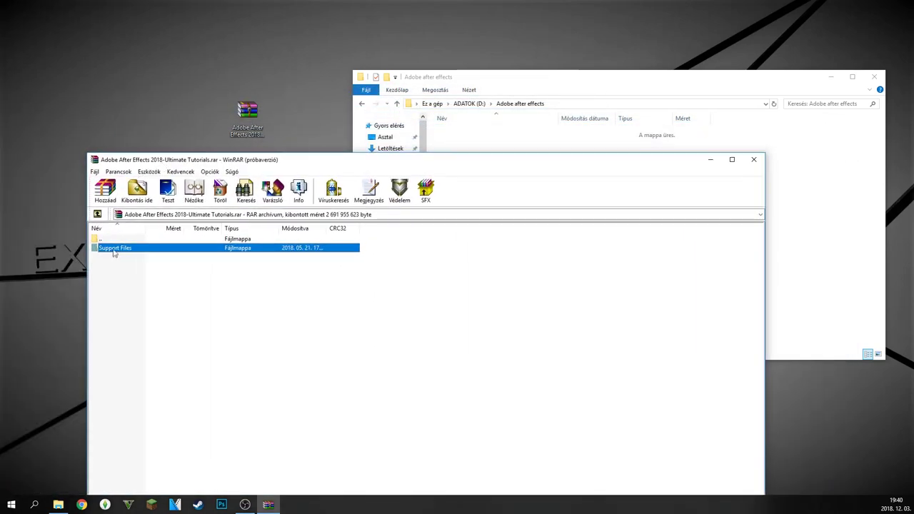
Extract the archive's Support Files folder into D:\Adobe after effects and show the extraction details
{"action": "mouse_move", "coordinate": [115, 247]}
{"action": "left_mouse_down"}
{"action": "mouse_move", "coordinate": [454, 204]}
{"action": "mouse_move", "coordinate": [765, 184]}
{"action": "mouse_move", "coordinate": [782, 198]}
{"action": "left_mouse_up"}
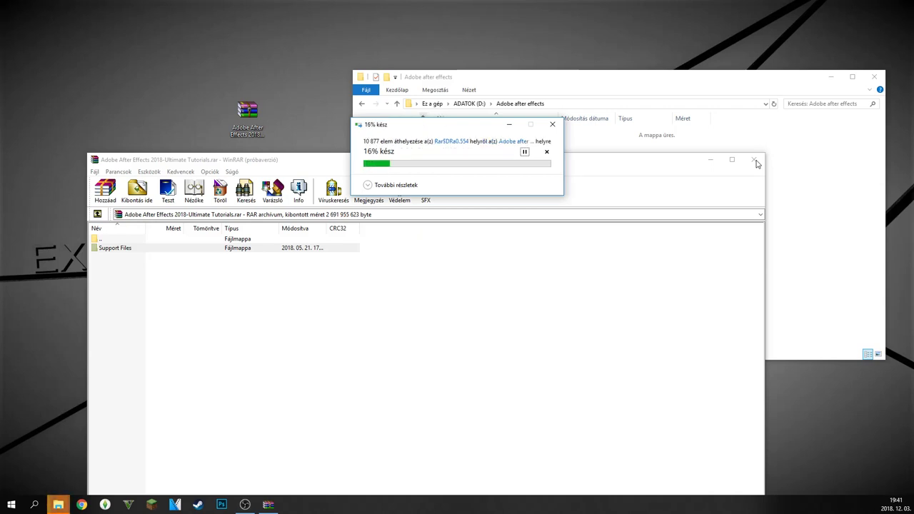
{"action": "left_click", "coordinate": [378, 185]}
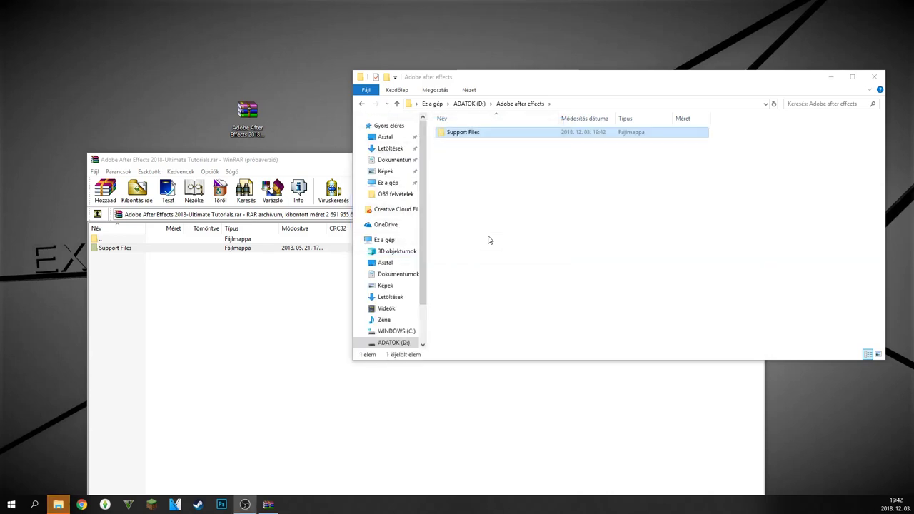
{"action": "left_click", "coordinate": [308, 170]}
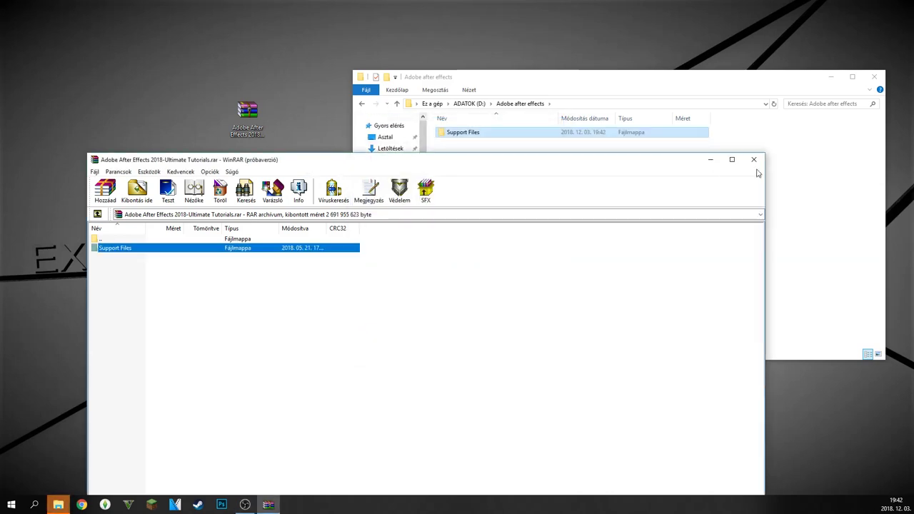
Close WinRAR and open the extracted Support Files folder in File Explorer
{"action": "left_click", "coordinate": [755, 161]}
{"action": "left_click_drag", "start_coordinate": [247, 114], "coordinate": [19, 29]}
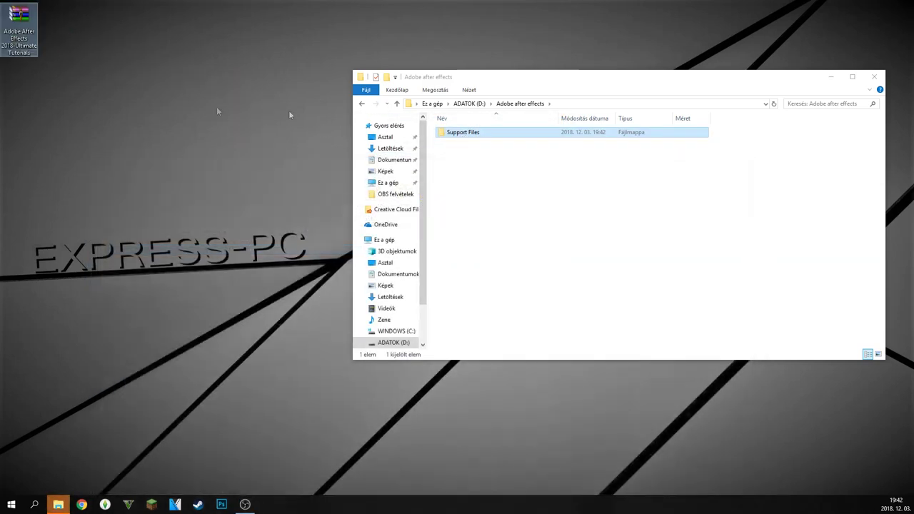
{"action": "left_click_drag", "start_coordinate": [512, 84], "coordinate": [415, 78]}
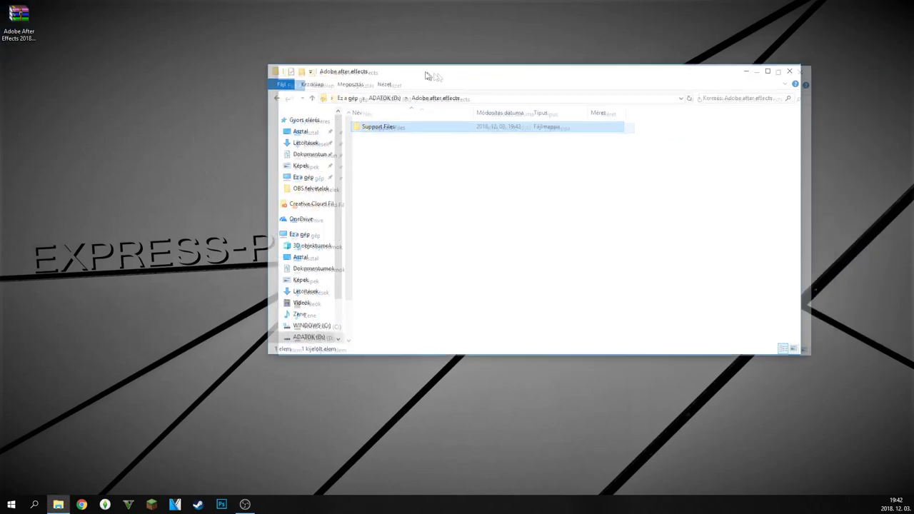
{"action": "double_click", "coordinate": [368, 125]}
Launch AfterFX from Support Files, then cancel the security warning
{"action": "scroll", "coordinate": [394, 250], "scroll_direction": "down", "scroll_amount": 5}
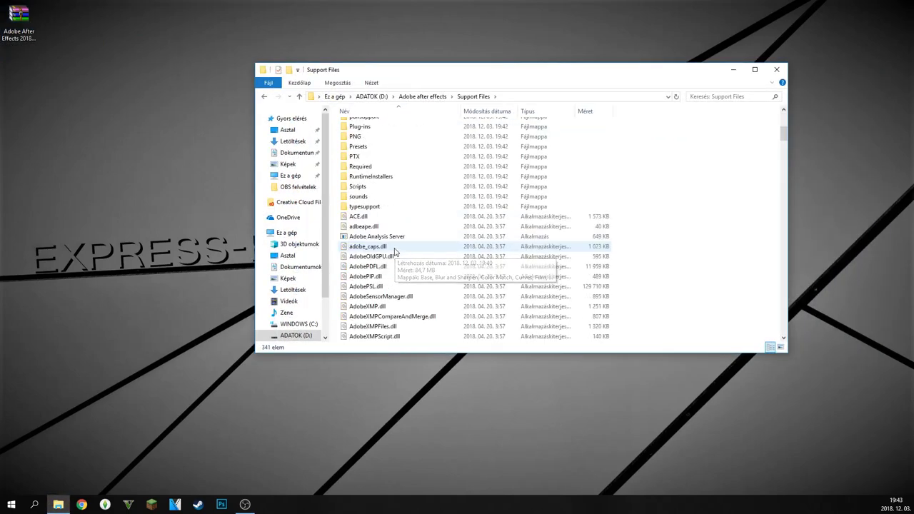
{"action": "scroll", "coordinate": [390, 254], "scroll_direction": "down", "scroll_amount": 5}
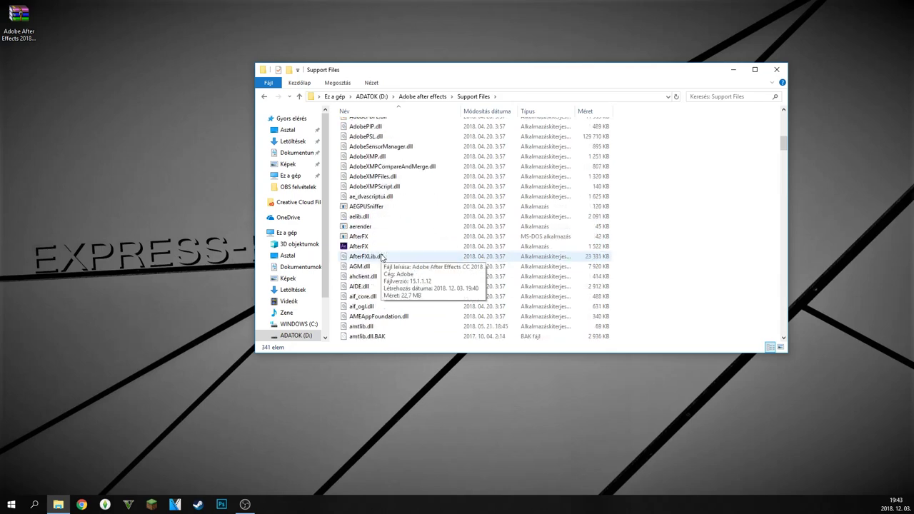
{"action": "left_click", "coordinate": [373, 248]}
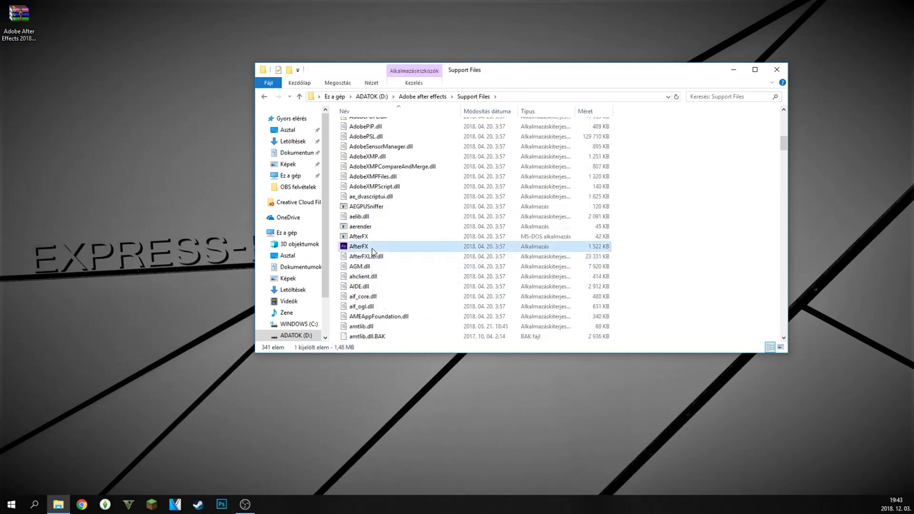
{"action": "double_click", "coordinate": [373, 249]}
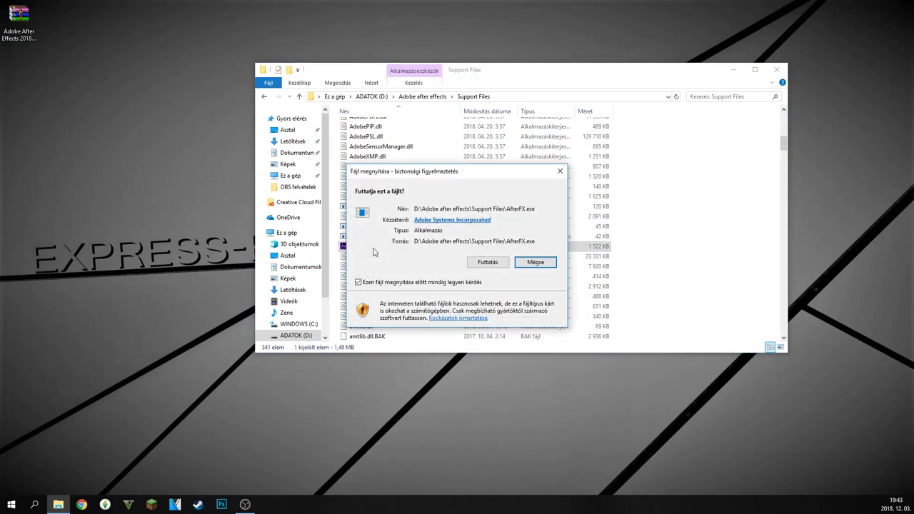
{"action": "left_click", "coordinate": [560, 172]}
Launch AfterFX again and confirm Futtatás (Run) to start After Effects
{"action": "scroll", "coordinate": [418, 235], "scroll_direction": "down", "scroll_amount": 10}
{"action": "scroll", "coordinate": [400, 243], "scroll_direction": "down", "scroll_amount": 5}
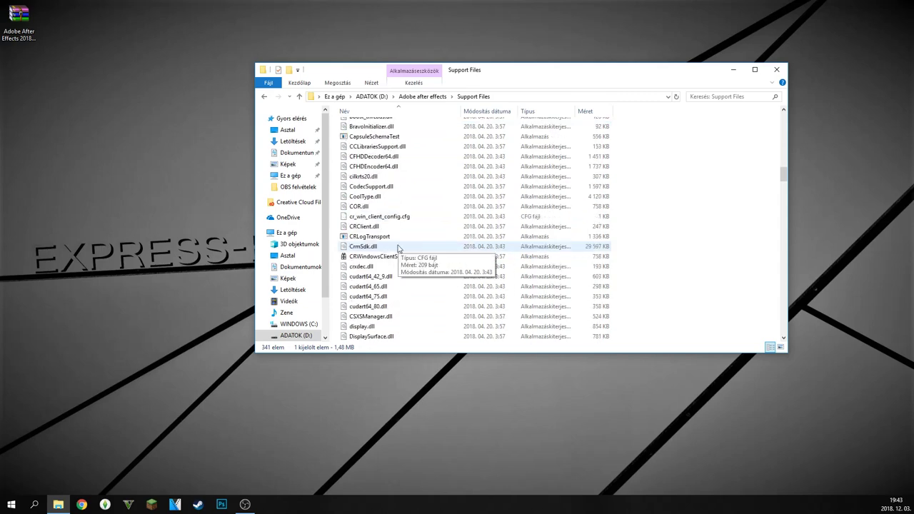
{"action": "scroll", "coordinate": [396, 250], "scroll_direction": "down", "scroll_amount": 4}
{"action": "scroll", "coordinate": [389, 271], "scroll_direction": "down", "scroll_amount": 2}
{"action": "scroll", "coordinate": [386, 272], "scroll_direction": "up", "scroll_amount": 9}
{"action": "scroll", "coordinate": [386, 271], "scroll_direction": "up", "scroll_amount": 5}
{"action": "scroll", "coordinate": [378, 250], "scroll_direction": "up", "scroll_amount": 5}
{"action": "scroll", "coordinate": [368, 221], "scroll_direction": "up", "scroll_amount": 3}
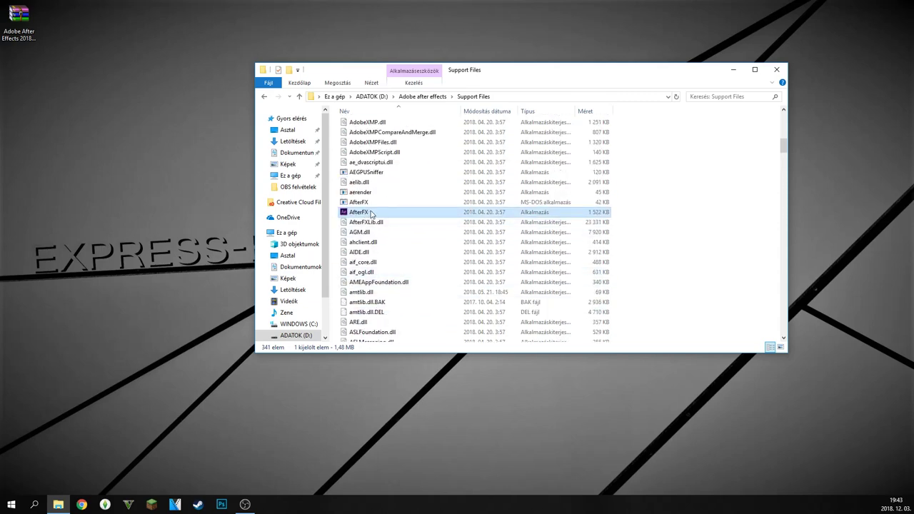
{"action": "double_click", "coordinate": [375, 215]}
{"action": "left_click", "coordinate": [498, 265]}
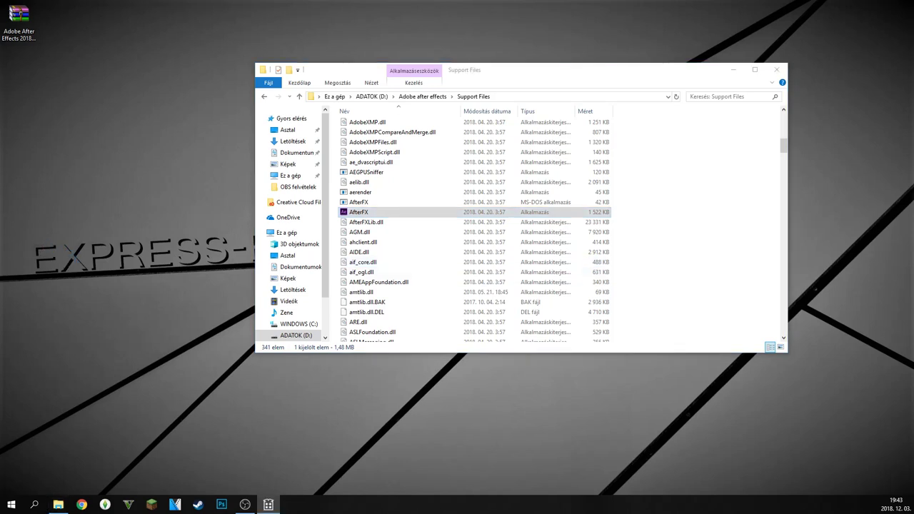
{"action": "left_click", "coordinate": [245, 504]}
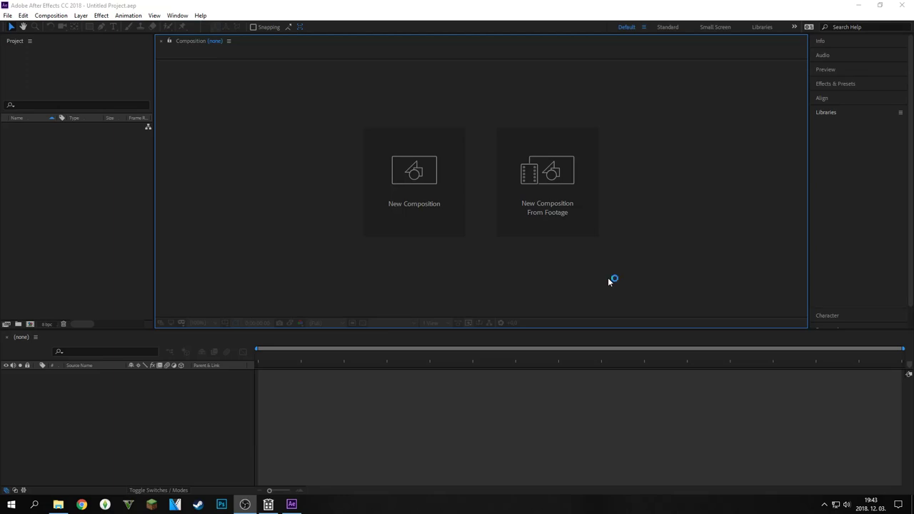
Close the After Effects Start screen, leaving an empty Untitled Project
{"action": "key", "text": "ctrl+n"}
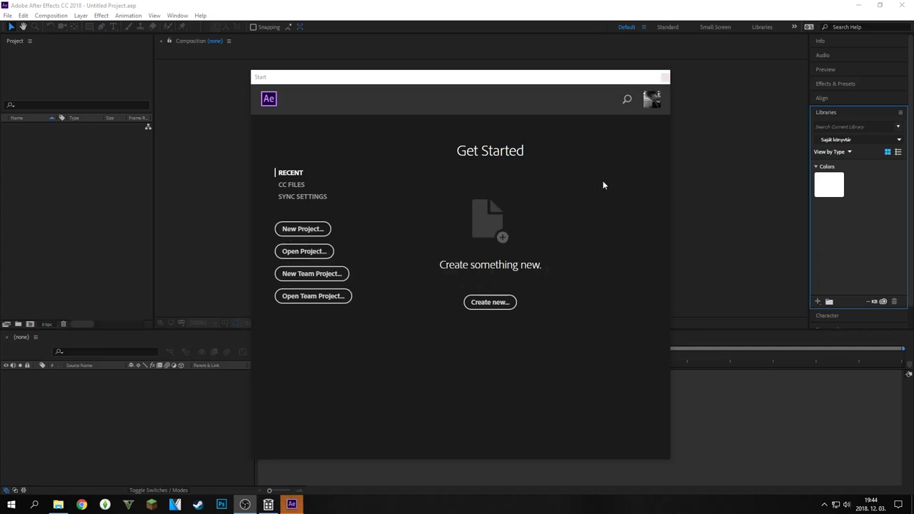
{"action": "left_click", "coordinate": [665, 79]}
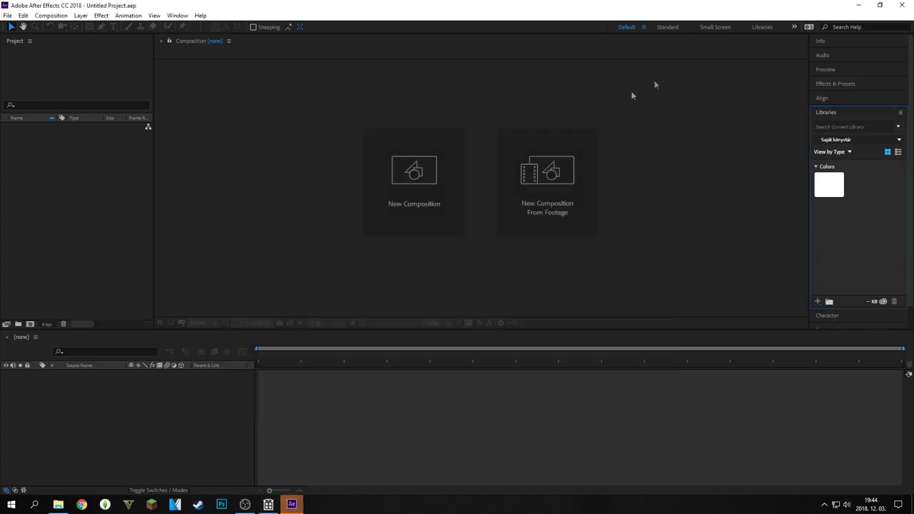